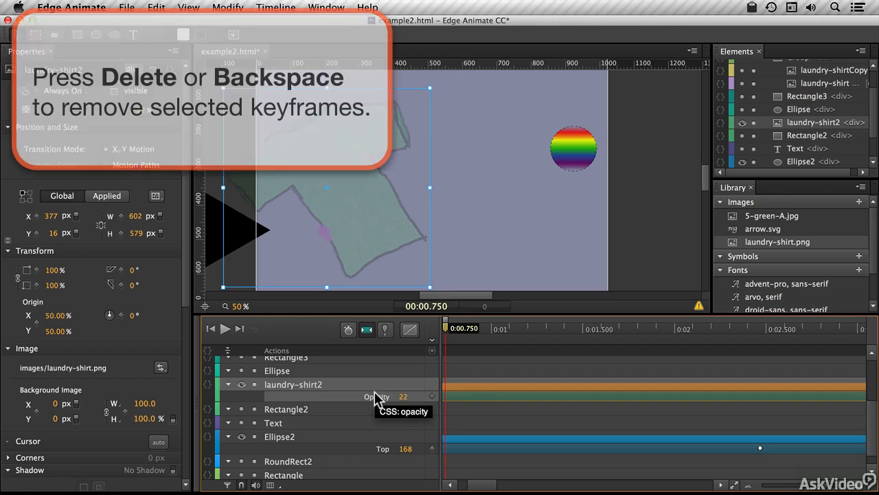
# - Delete the selected opacity keyframes of laundry-shirt2 and the Top keyframes of Ellipse2
pyautogui.press('BackSpace')
pyautogui.click(382, 440)
pyautogui.press('BackSpace')
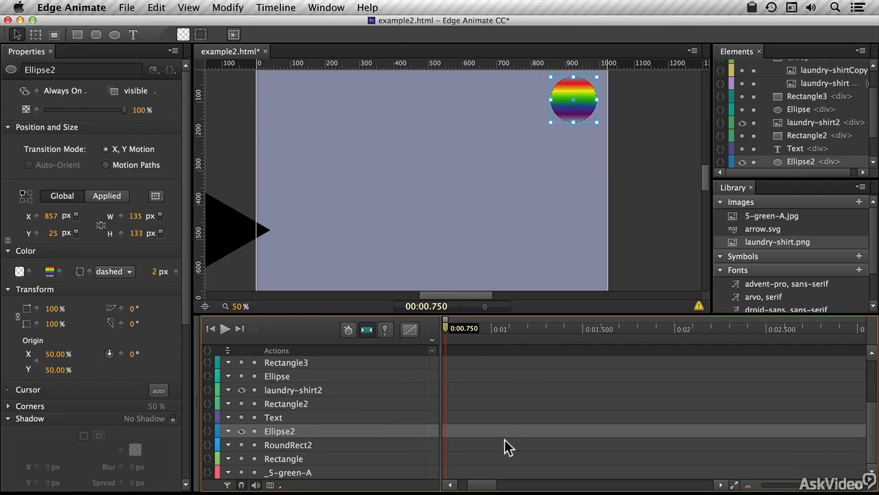
# - Turn on the pin, keep it at 0 s with the playhead at 12 s, and move Ellipse2 down to Top 483 px
pyautogui.moveTo(482, 484); pyautogui.dragTo(467, 484)
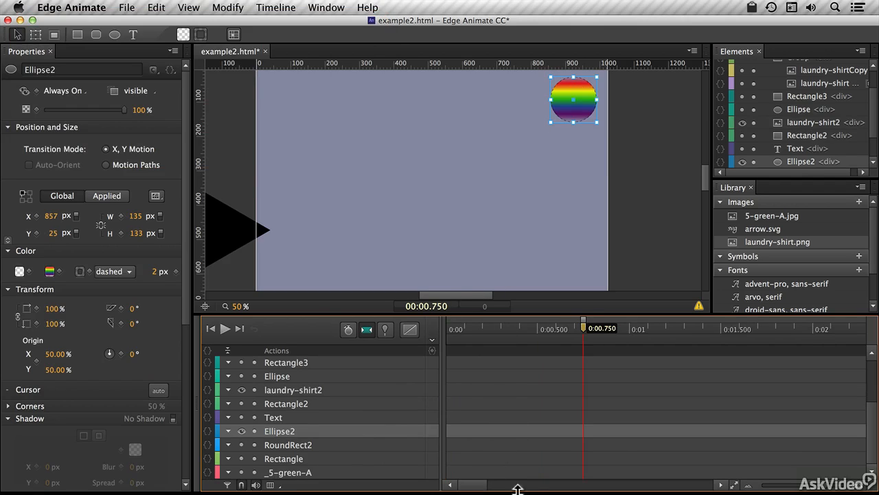
pyautogui.click(749, 484)
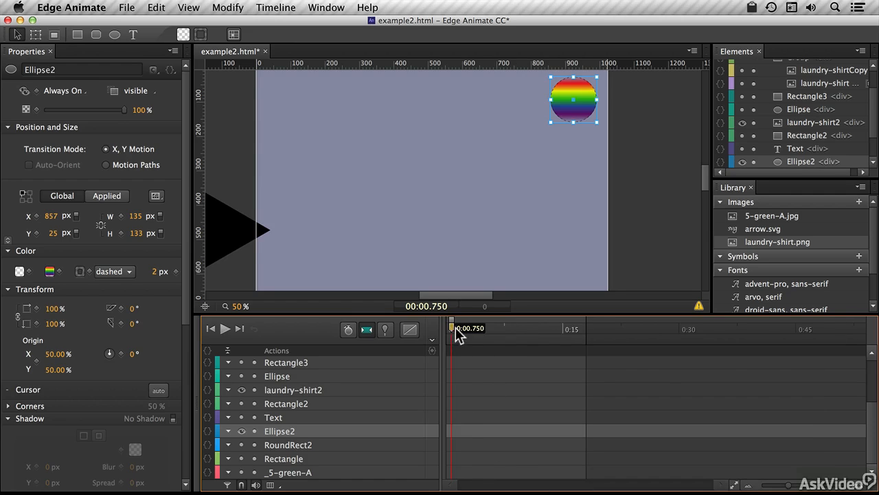
pyautogui.moveTo(456, 327); pyautogui.dragTo(377, 323)
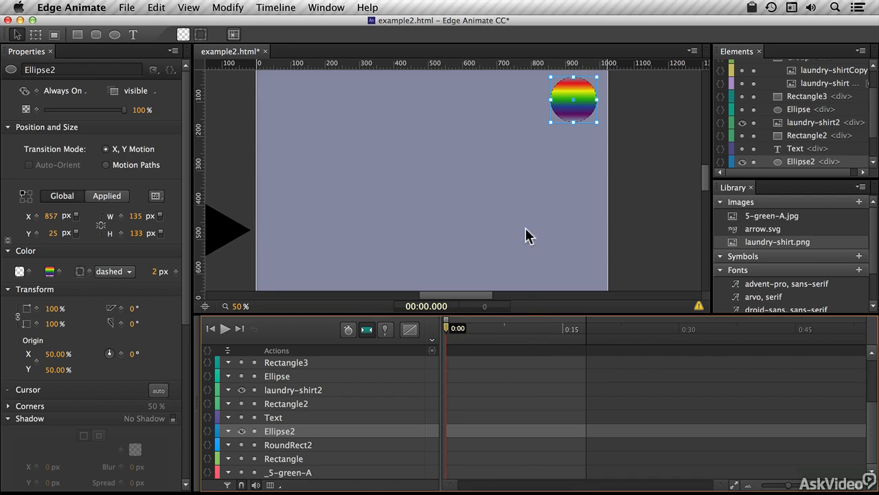
pyautogui.click(387, 329)
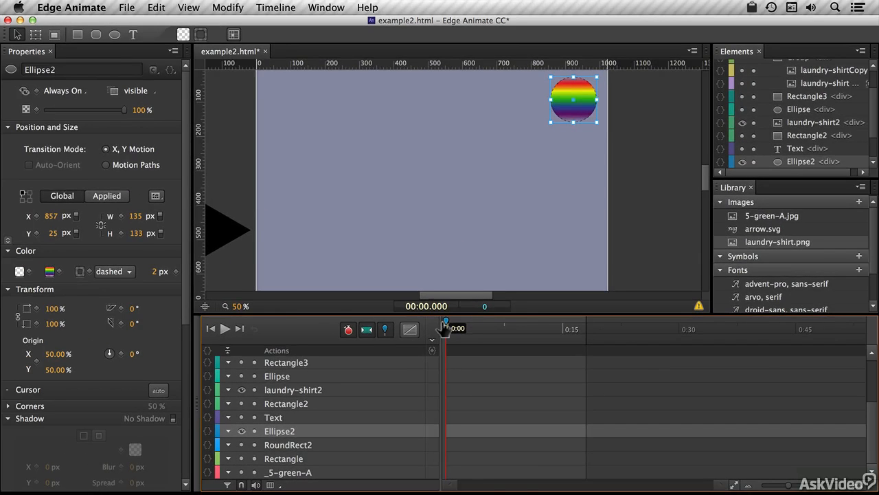
pyautogui.moveTo(445, 329); pyautogui.dragTo(536, 329)
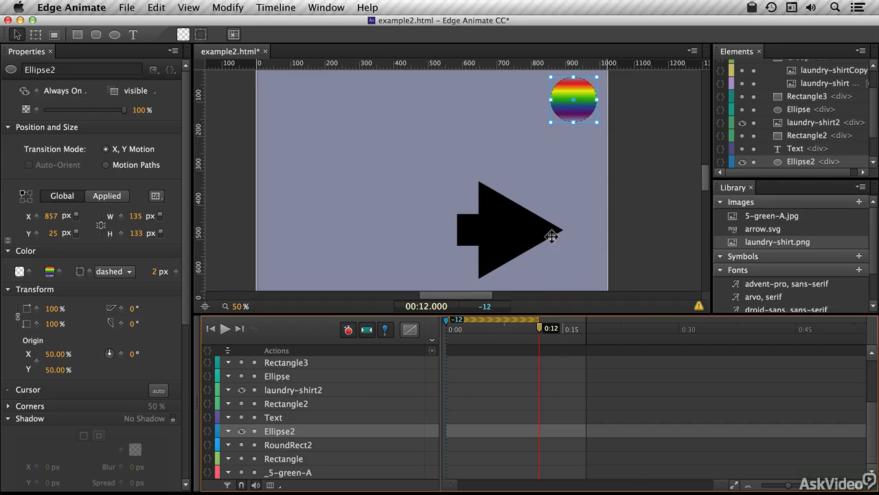
pyautogui.moveTo(578, 104); pyautogui.dragTo(585, 246)
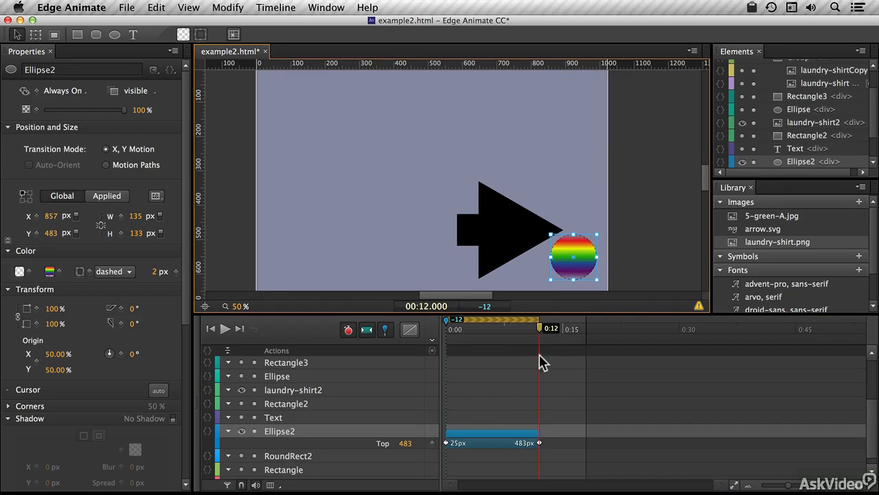
# - Move the pin to 12 s and the playhead to 17 s, then drag Ellipse2 left to Left 280 px
pyautogui.moveTo(534, 328)
pyautogui.mouseDown()
pyautogui.moveTo(448, 331)
pyautogui.moveTo(536, 330)
pyautogui.mouseUp()
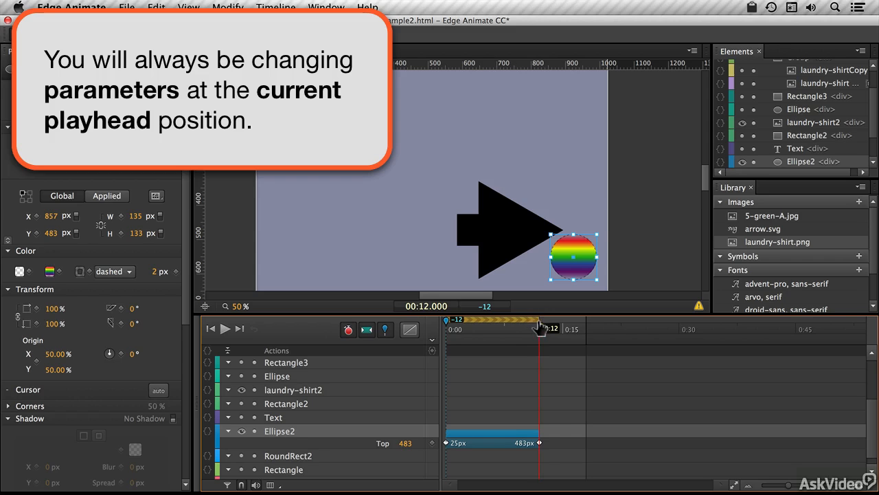
pyautogui.moveTo(540, 329); pyautogui.dragTo(571, 327)
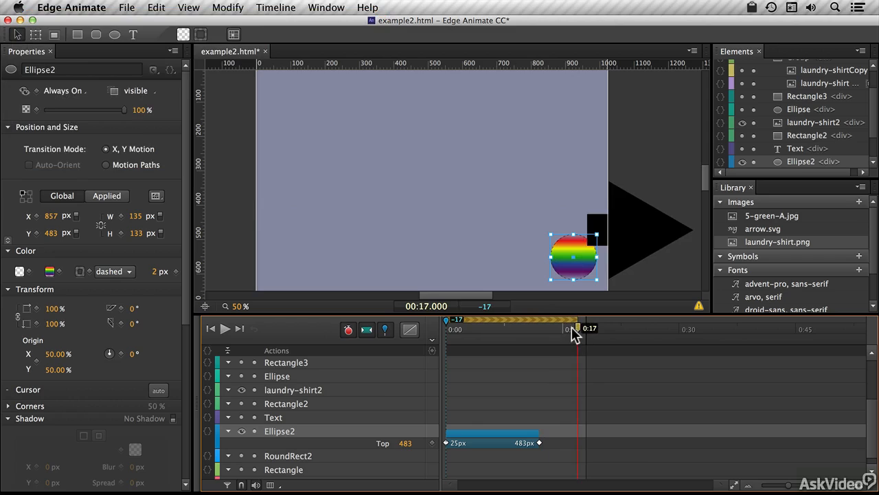
pyautogui.moveTo(447, 320); pyautogui.dragTo(540, 320)
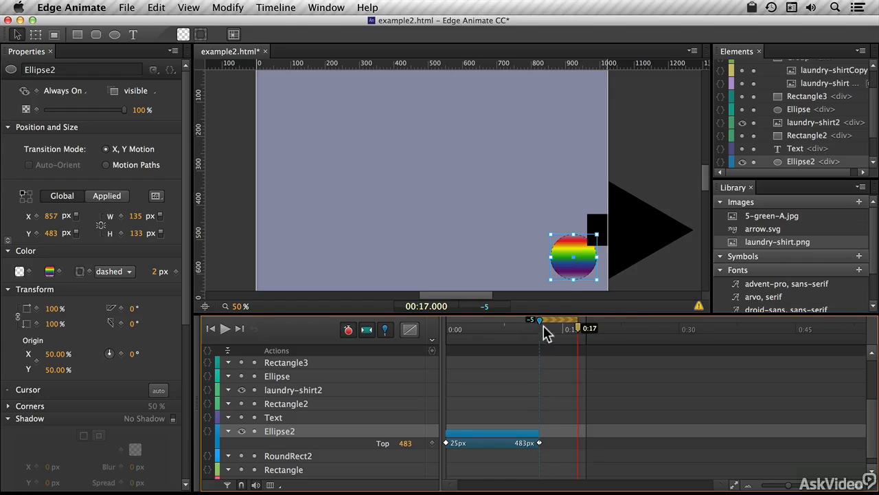
pyautogui.moveTo(552, 267); pyautogui.dragTo(377, 268)
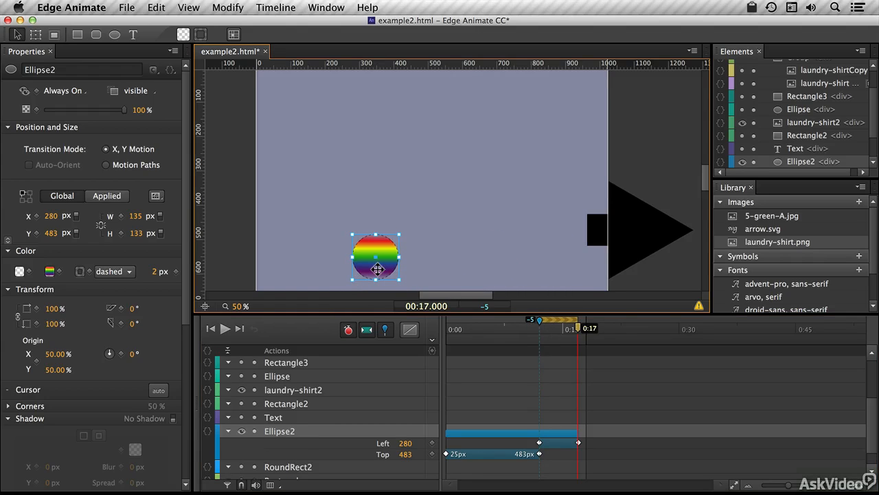
# - Undo both Ellipse2 position animations
pyautogui.moveTo(510, 325); pyautogui.dragTo(572, 326)
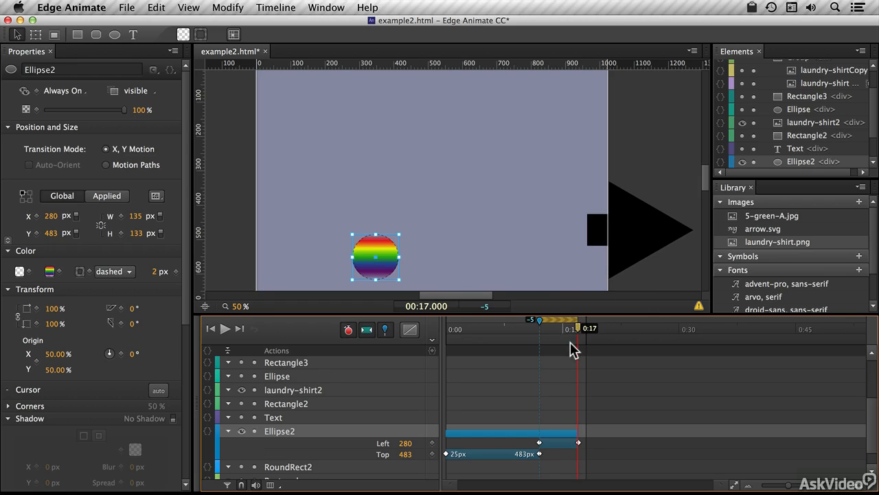
pyautogui.press('super+z')
pyautogui.press('super+z')
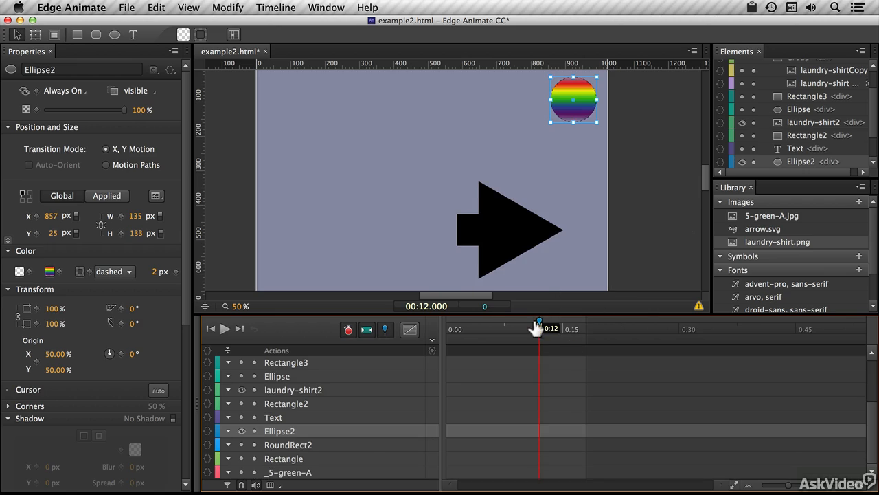
# - With the pin at 12 s and the playhead at 0 s, move Ellipse2 down to Top 488 px to animate it backward
pyautogui.moveTo(536, 328); pyautogui.dragTo(446, 331)
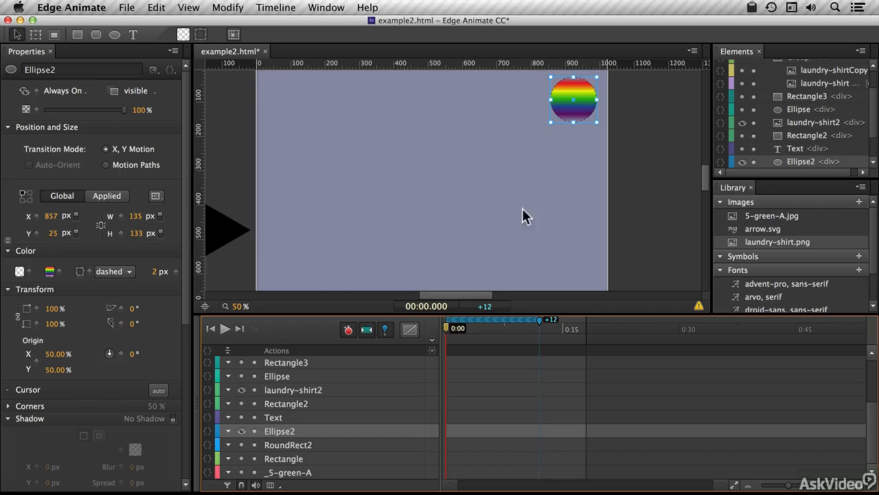
pyautogui.moveTo(578, 101); pyautogui.dragTo(578, 261)
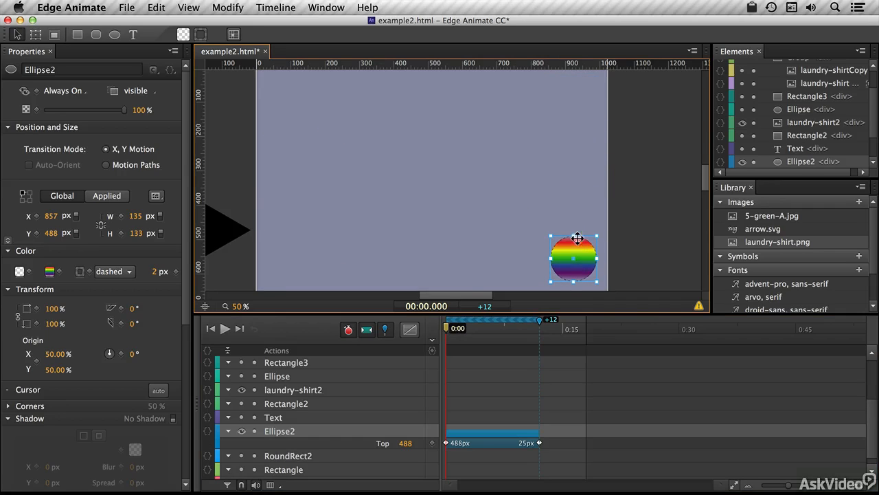
pyautogui.click(443, 328)
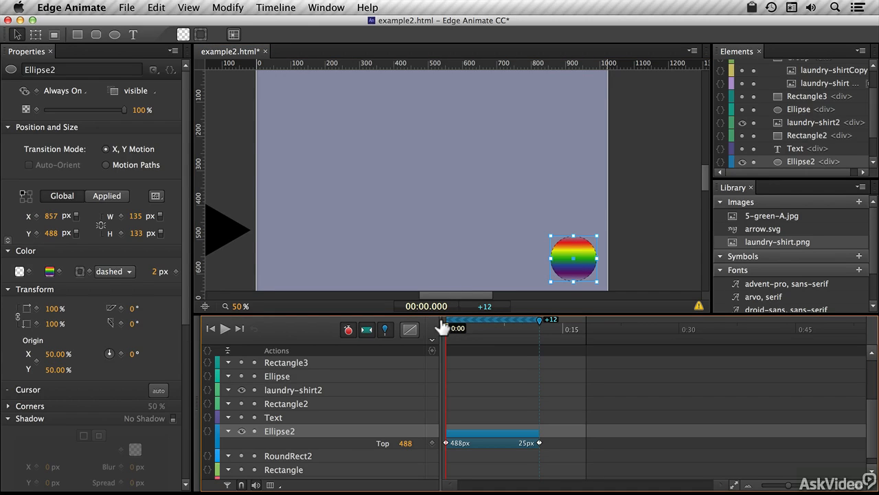
pyautogui.moveTo(445, 328)
pyautogui.mouseDown()
pyautogui.moveTo(536, 327)
pyautogui.moveTo(441, 330)
pyautogui.mouseUp()
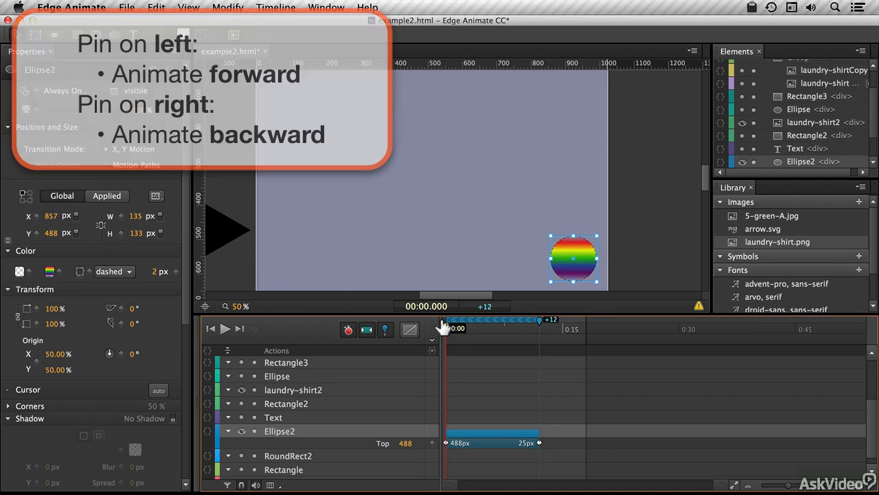
# - Move the playhead to 16 s and drag Ellipse2 left to Left 533 px, animating from the 12 s pin
pyautogui.moveTo(445, 328); pyautogui.dragTo(569, 328)
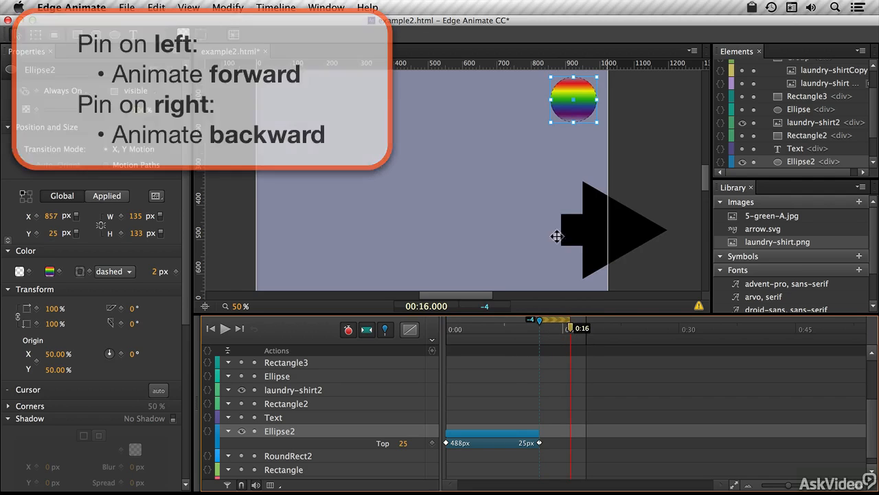
pyautogui.moveTo(564, 86); pyautogui.dragTo(452, 86)
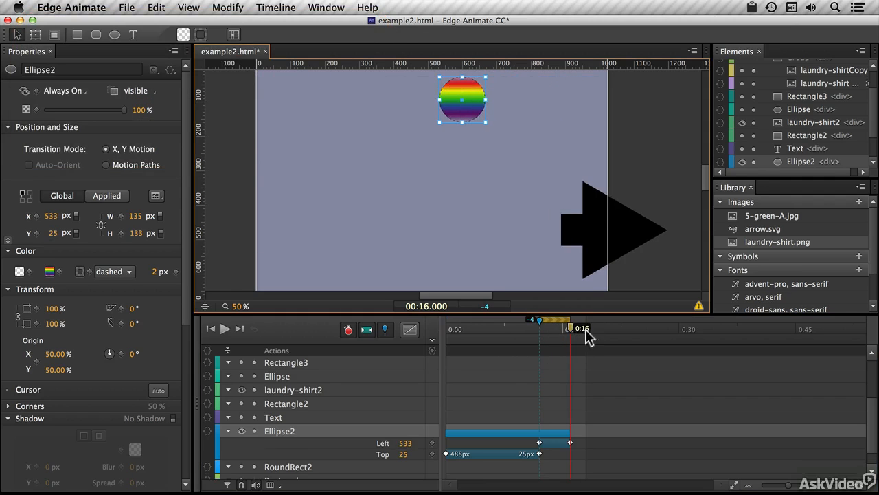
# - Set the playhead to 21 s and the pin to 16 s, then move Ellipse2 to X 238 px, Y 410 px
pyautogui.moveTo(567, 329); pyautogui.dragTo(609, 328)
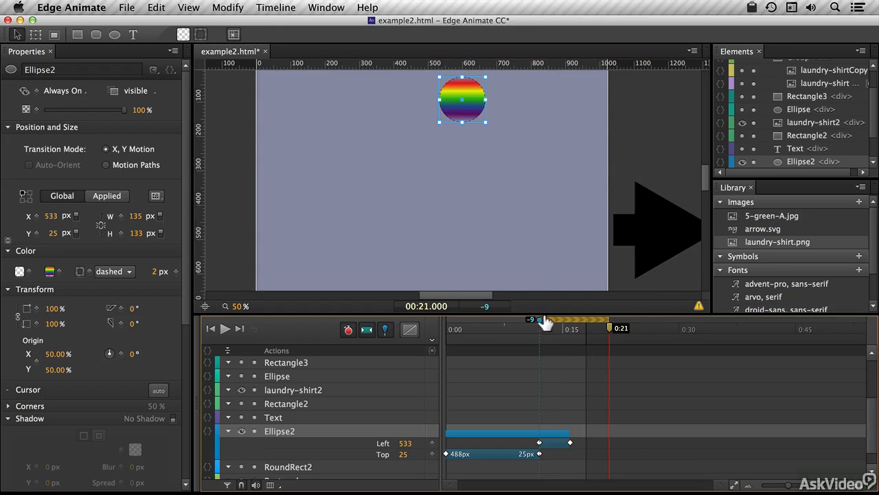
pyautogui.moveTo(537, 321); pyautogui.dragTo(570, 320)
pyautogui.click(443, 125)
pyautogui.moveTo(443, 125); pyautogui.dragTo(340, 256)
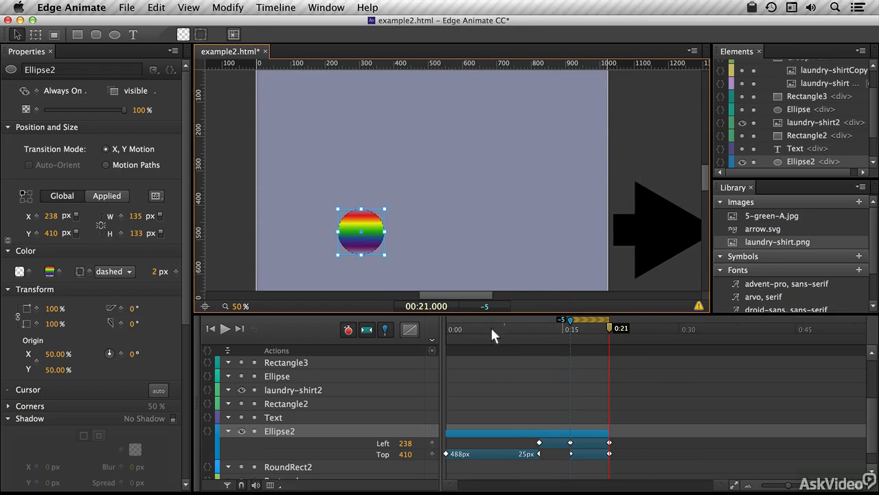
# - Set the pin to about 6 s and the playhead to 27 s, then move Ellipse2 to X 103 px, Y 110 px
pyautogui.moveTo(492, 328)
pyautogui.mouseDown()
pyautogui.moveTo(448, 328)
pyautogui.moveTo(607, 326)
pyautogui.moveTo(490, 318)
pyautogui.mouseUp()
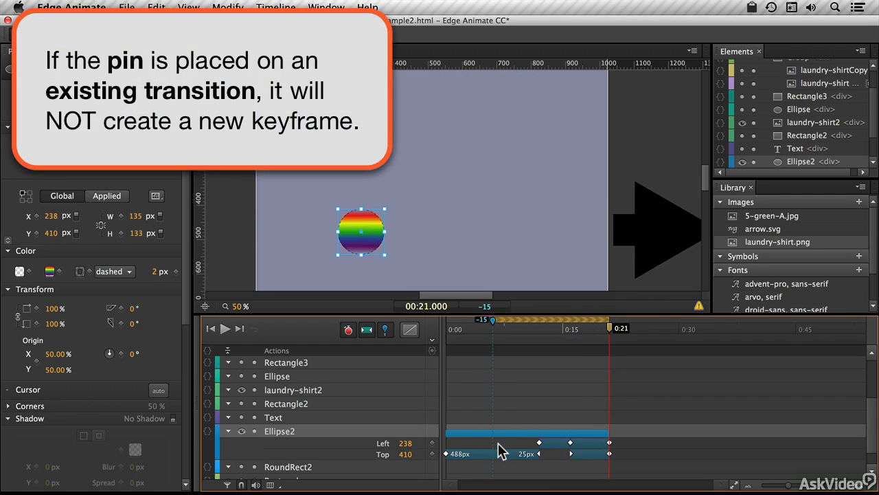
pyautogui.moveTo(609, 329); pyautogui.dragTo(657, 329)
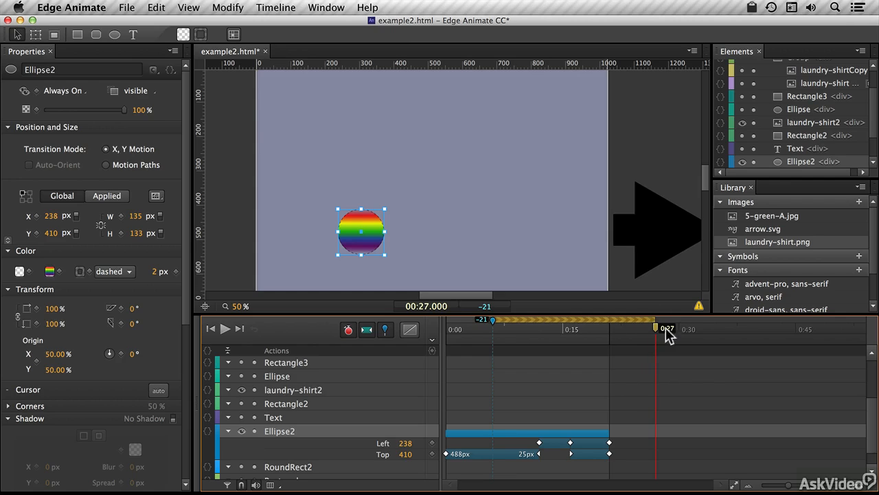
pyautogui.moveTo(362, 239); pyautogui.dragTo(316, 136)
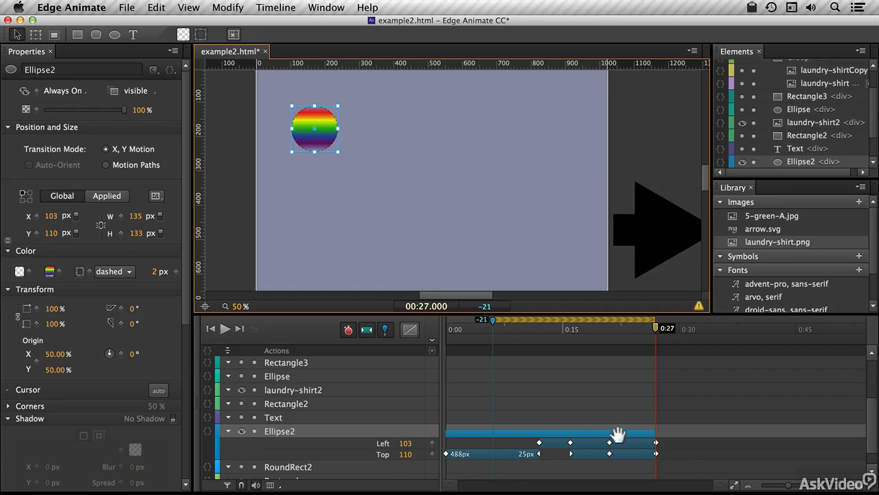
# - Lower Ellipse2's opacity to 41% at the 27 s playhead position
pyautogui.moveTo(586, 331); pyautogui.dragTo(660, 327)
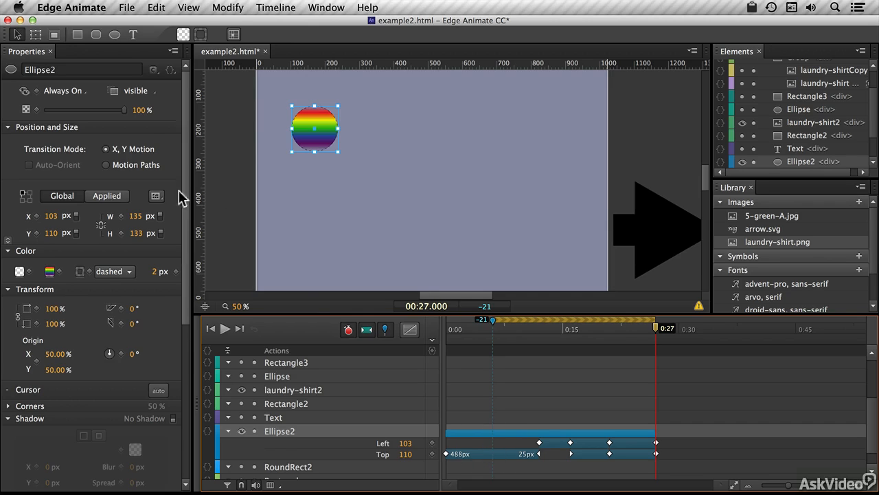
pyautogui.moveTo(121, 108); pyautogui.dragTo(73, 111)
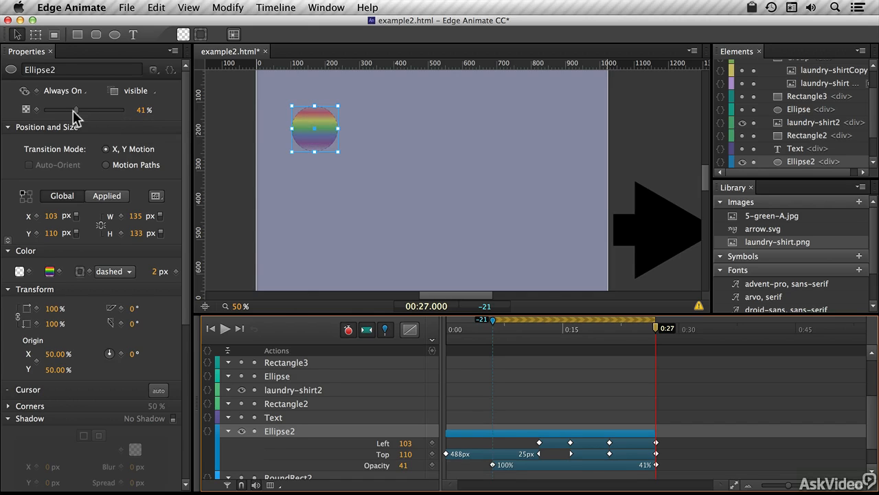